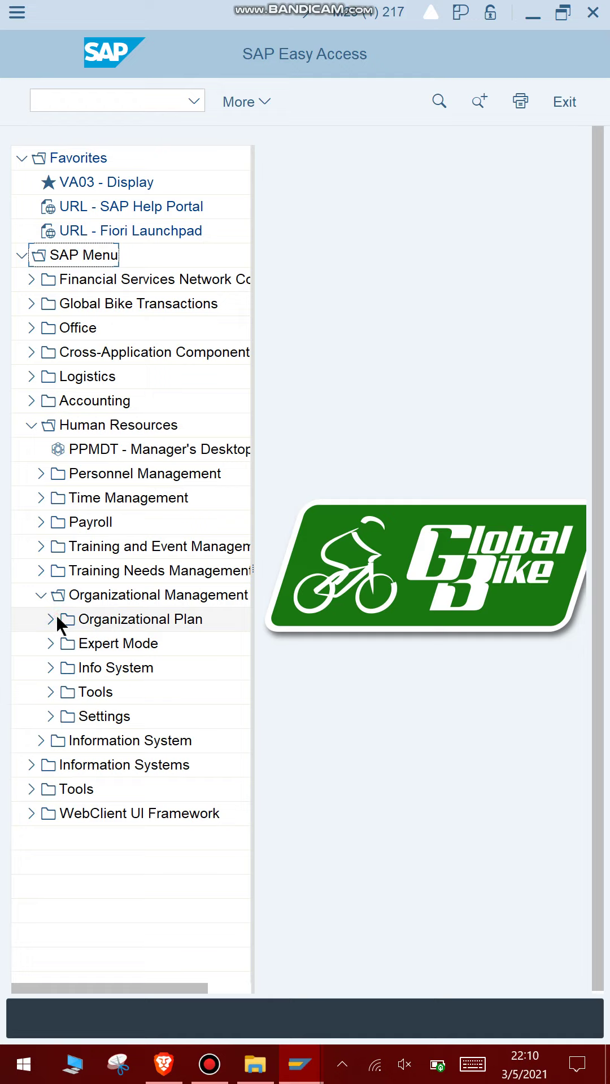
Step: Open the PPOME - Change transaction under Organizational Plan, Organization and Staffing, and acknowledge the plan version message
{"action": "left_click", "coordinate": [50, 618]}
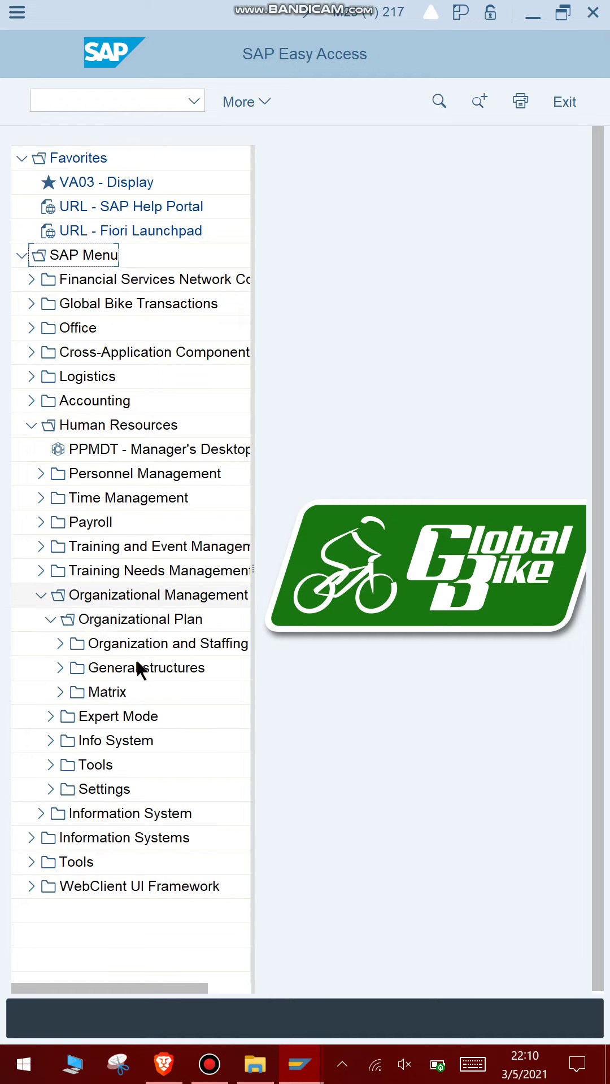
{"action": "left_click", "coordinate": [60, 644]}
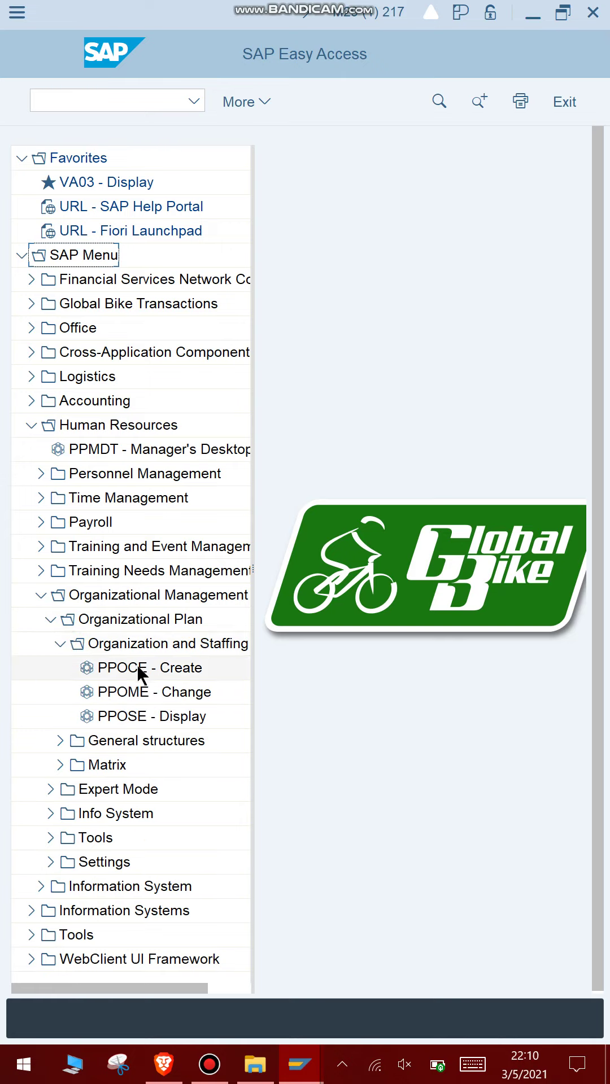
{"action": "left_click", "coordinate": [128, 689]}
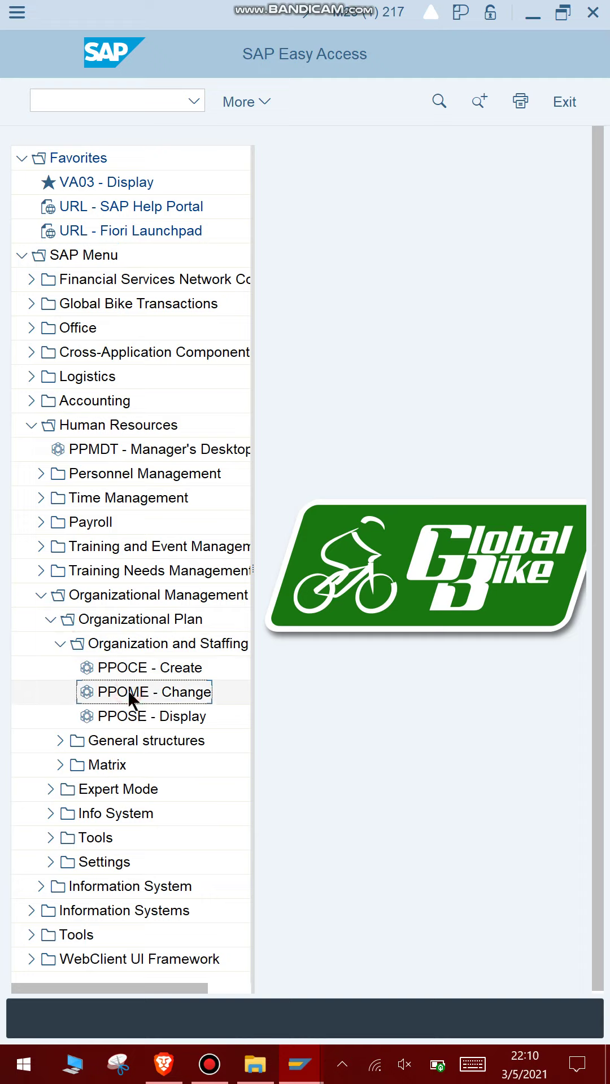
{"action": "double_click", "coordinate": [129, 689]}
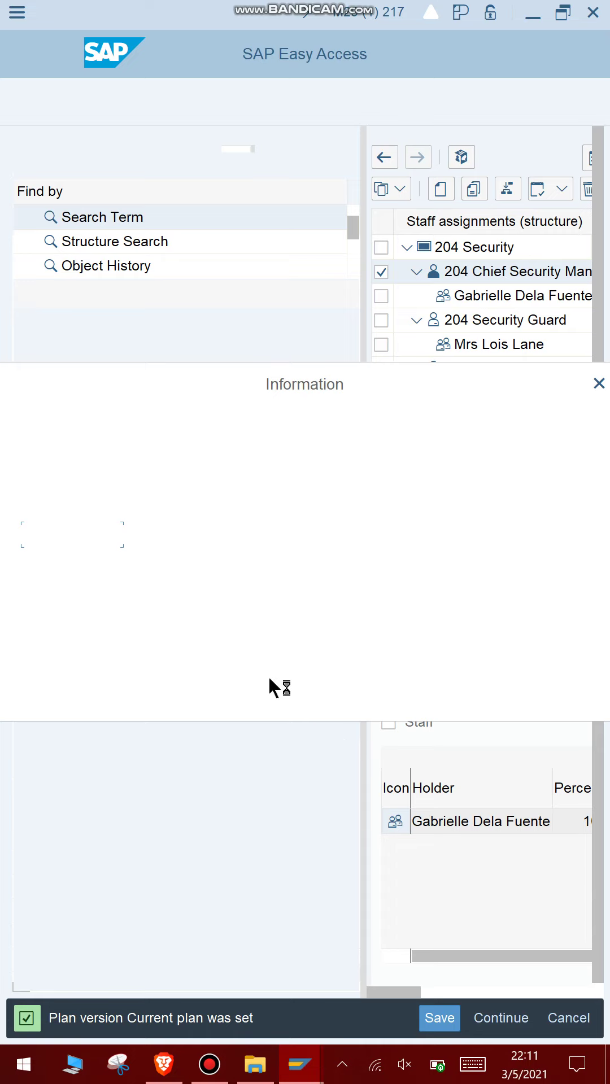
{"action": "left_click", "coordinate": [96, 534]}
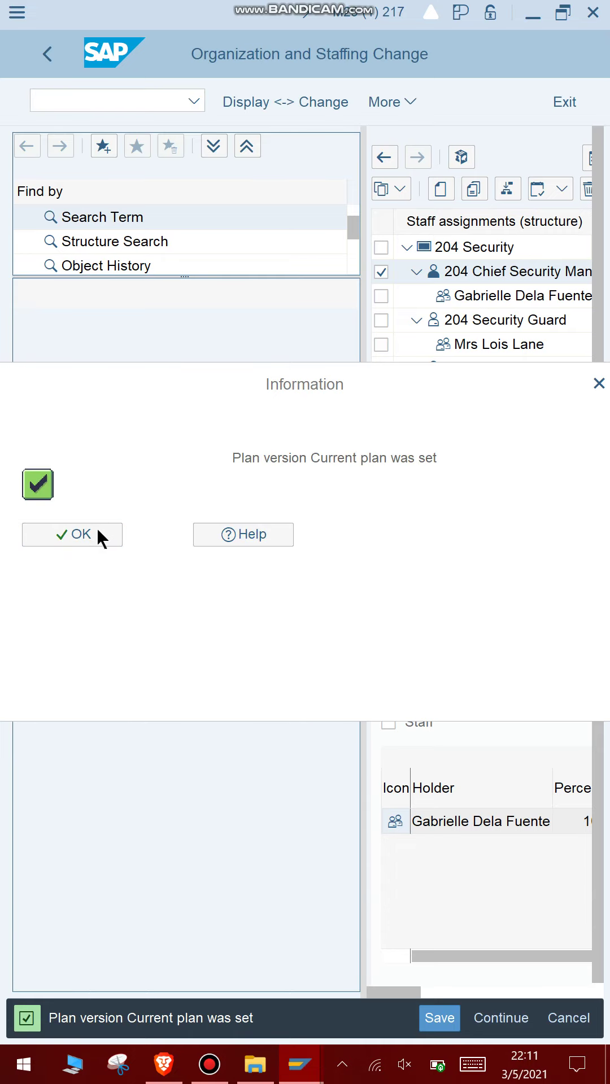
{"action": "left_click", "coordinate": [96, 534]}
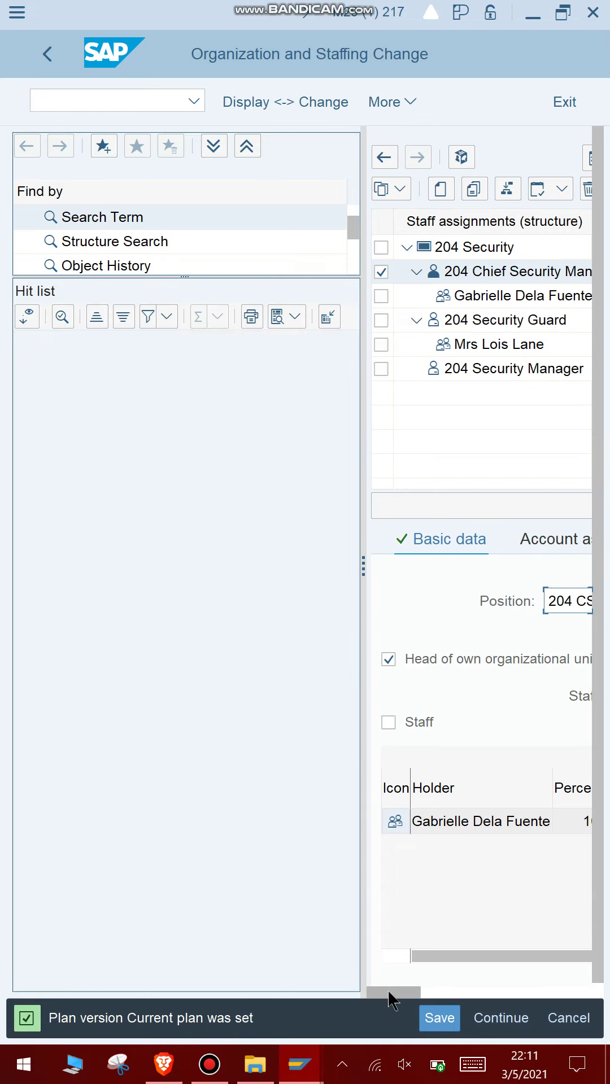
Step: Start reassigning the holder of the 204 Security Guard position to the 204 Security Manager position
{"action": "left_click_drag", "start_coordinate": [380, 992], "coordinate": [405, 972]}
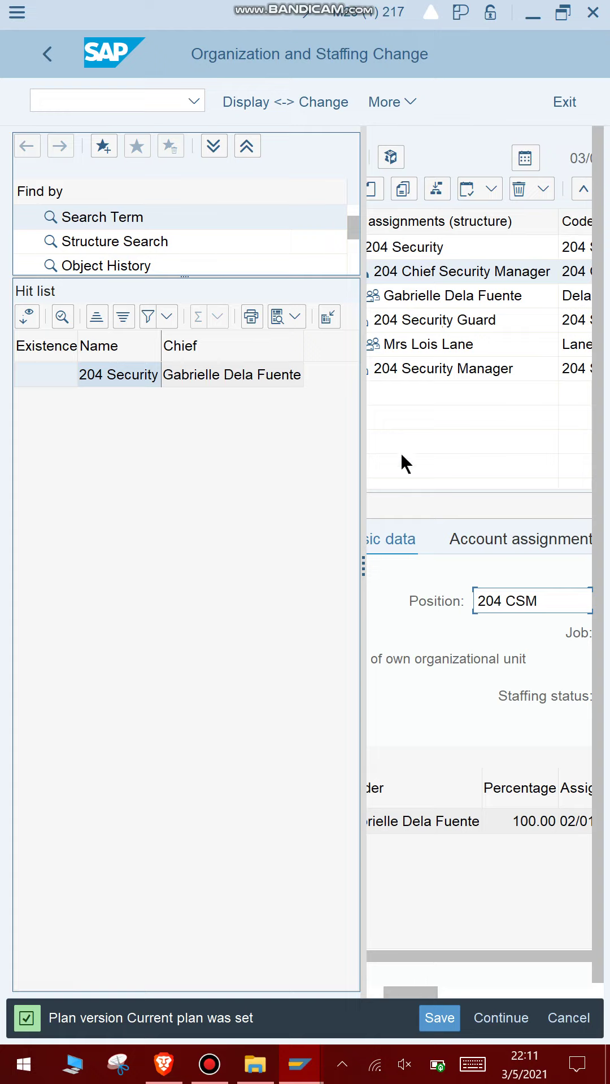
{"action": "left_click", "coordinate": [407, 348]}
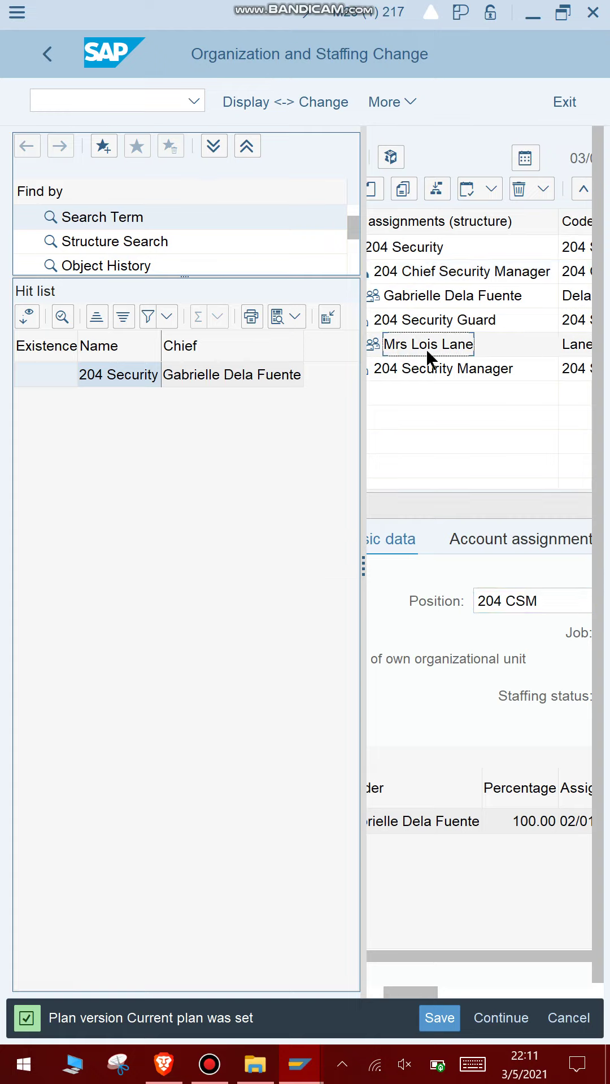
{"action": "left_click_drag", "start_coordinate": [409, 343], "coordinate": [460, 373]}
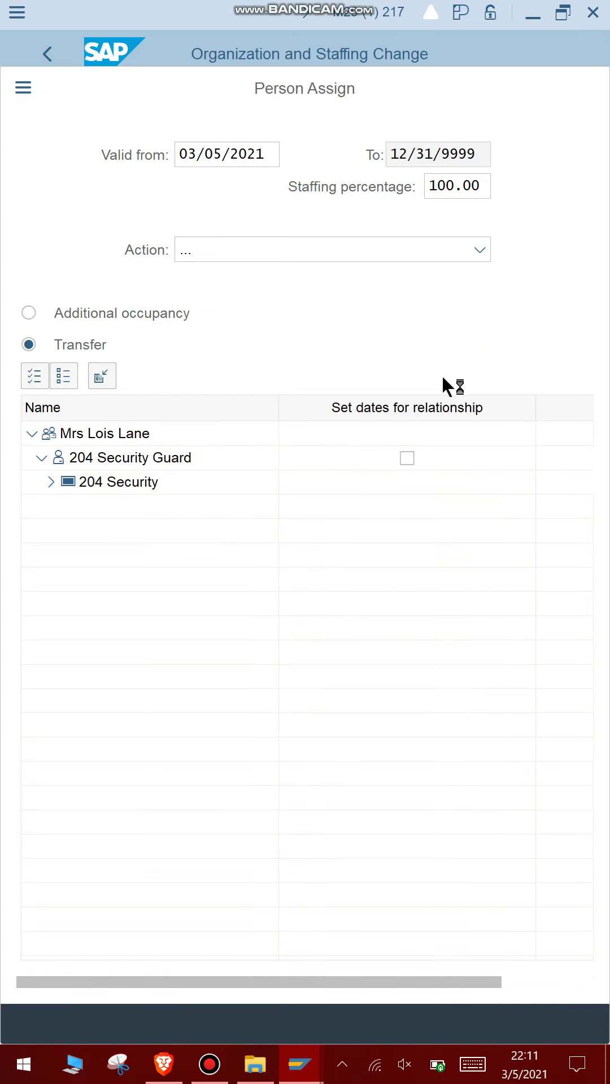
{"action": "left_click", "coordinate": [299, 91]}
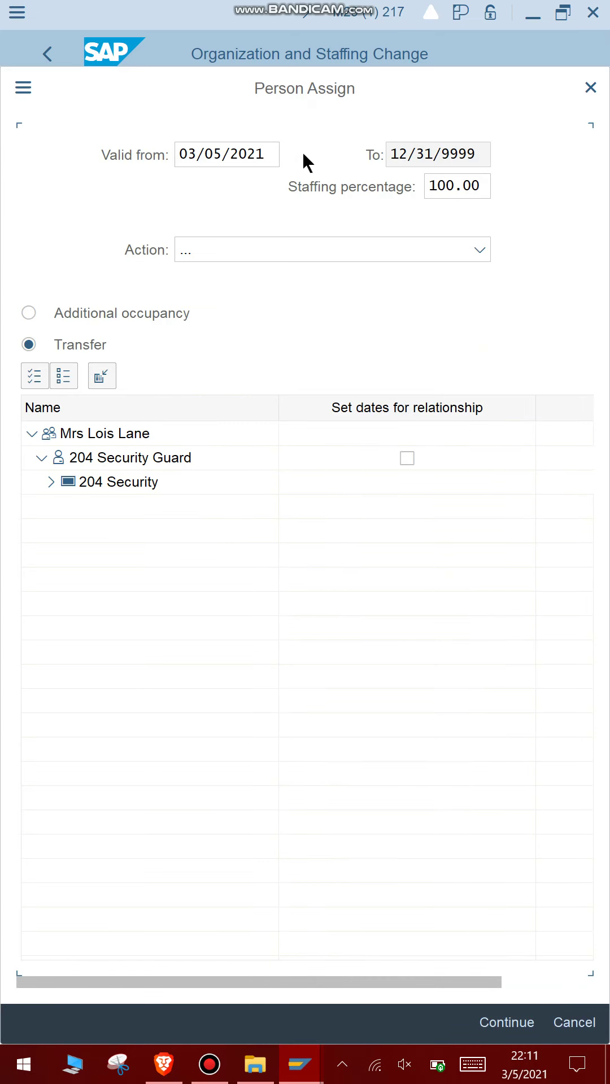
{"action": "double_click", "coordinate": [297, 90]}
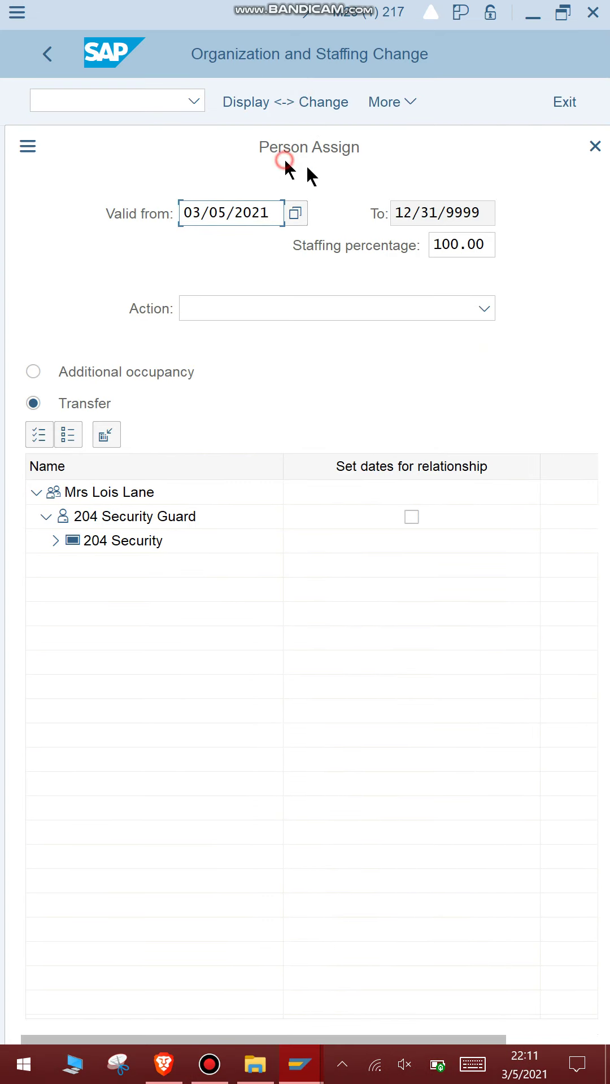
{"action": "mouse_move", "coordinate": [281, 143]}
{"action": "left_mouse_down"}
{"action": "mouse_move", "coordinate": [314, 158]}
{"action": "mouse_move", "coordinate": [303, 194]}
{"action": "mouse_move", "coordinate": [291, 205]}
{"action": "mouse_move", "coordinate": [277, 202]}
{"action": "mouse_move", "coordinate": [278, 163]}
{"action": "left_mouse_up"}
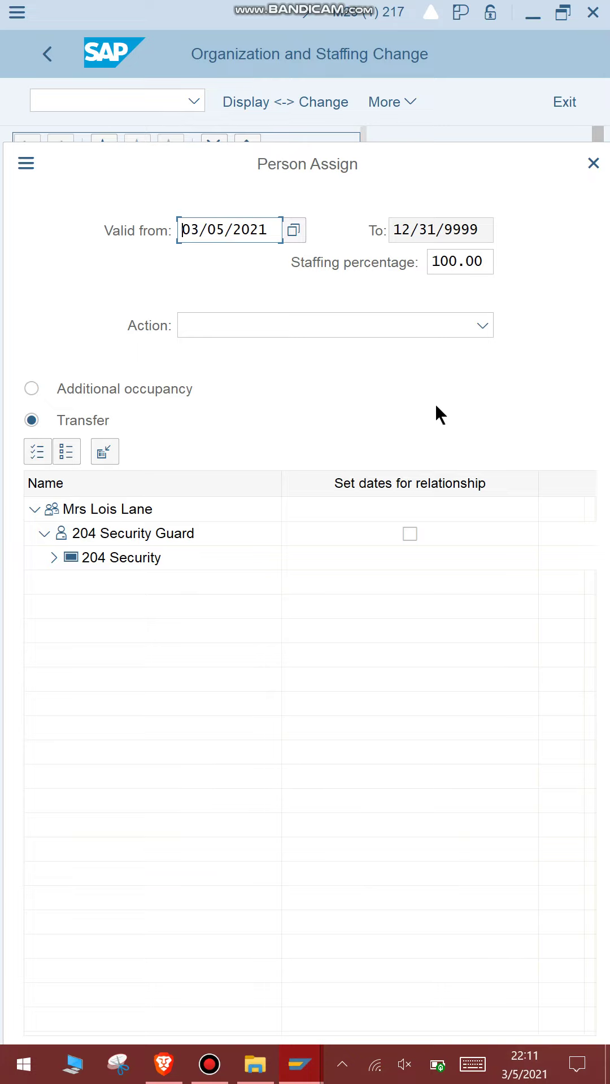
Step: Set the assignment's valid-from date to 03/01/2021
{"action": "left_click", "coordinate": [217, 227]}
{"action": "left_click", "coordinate": [218, 229]}
{"action": "key", "text": "Delete"}
{"action": "key", "text": "BackSpace"}
{"action": "type", "text": "1/2021"}
Step: Set the transfer's action to 2 Job Conversion, set dates for the 204 Security Guard relationship, and continue
{"action": "left_click", "coordinate": [457, 262]}
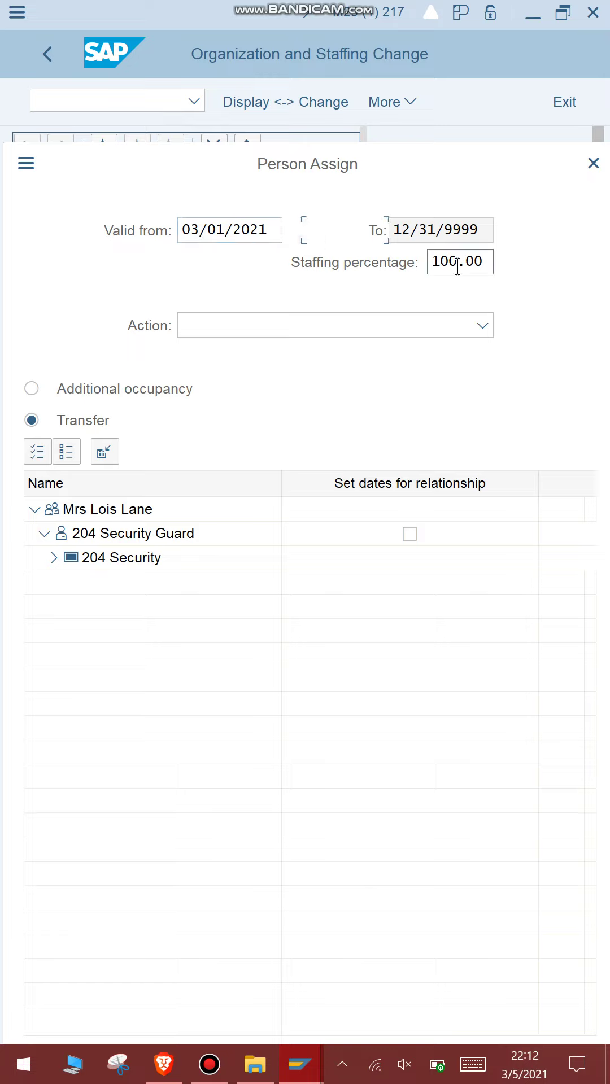
{"action": "left_click_drag", "start_coordinate": [437, 266], "coordinate": [473, 260]}
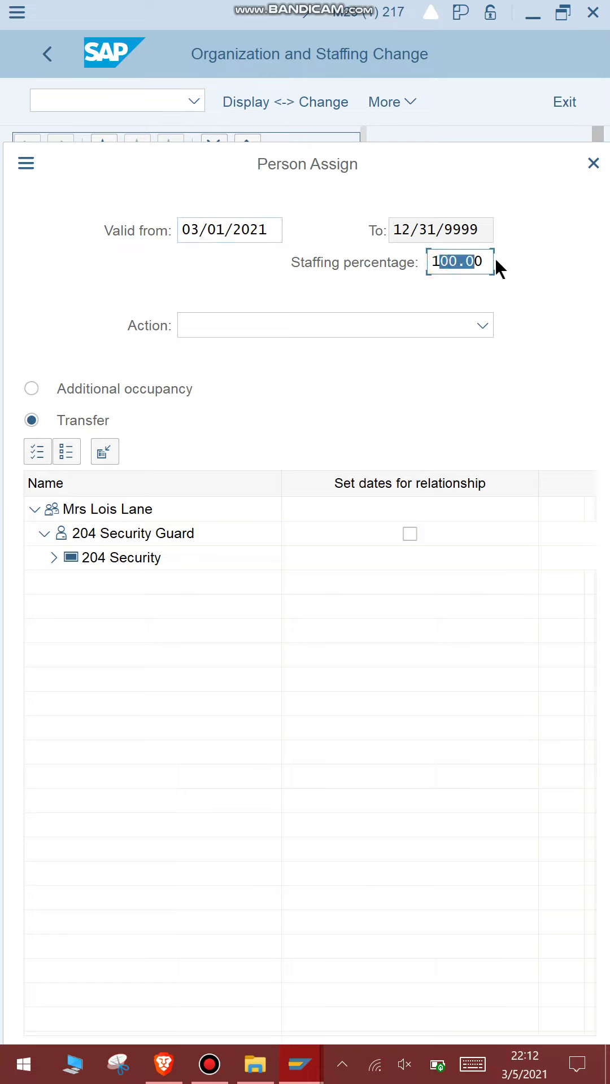
{"action": "left_click", "coordinate": [481, 262]}
{"action": "left_click", "coordinate": [258, 326]}
{"action": "left_click", "coordinate": [326, 388]}
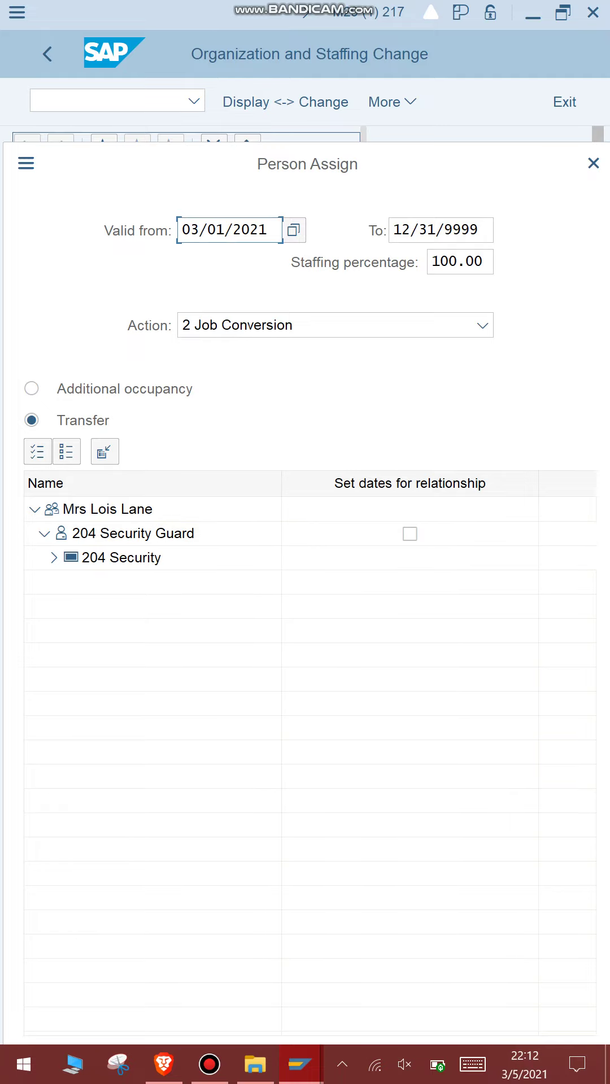
{"action": "left_click", "coordinate": [407, 533]}
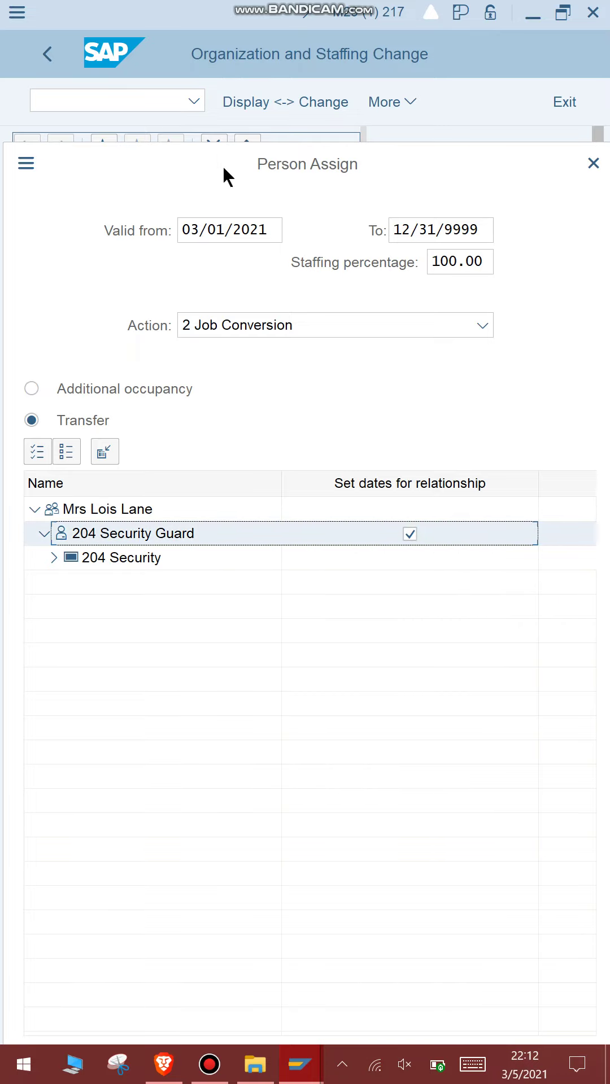
{"action": "left_click_drag", "start_coordinate": [223, 165], "coordinate": [219, 72]}
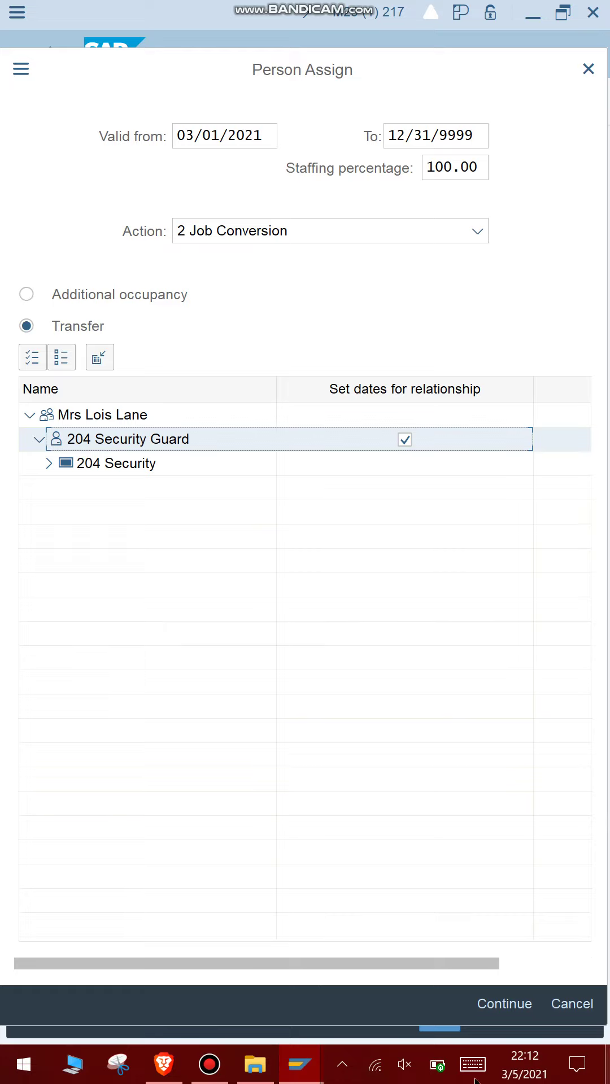
{"action": "left_click", "coordinate": [515, 999]}
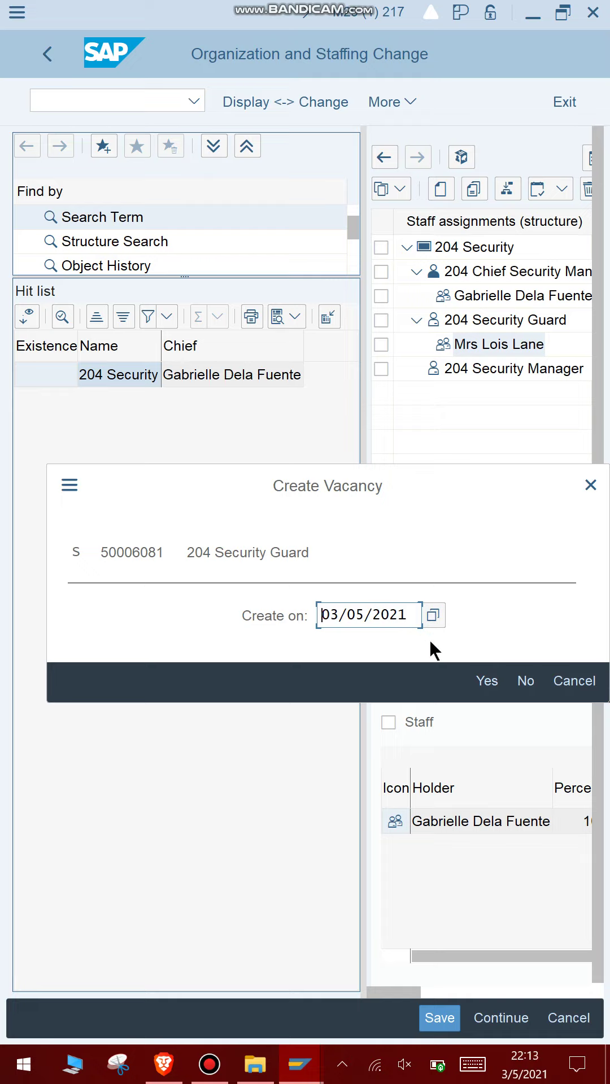
Step: Create a vacancy for 204 Security Guard on 03/05/2021 and delimit the 204 Security Manager vacancy on 02/28/2021
{"action": "left_click", "coordinate": [492, 681]}
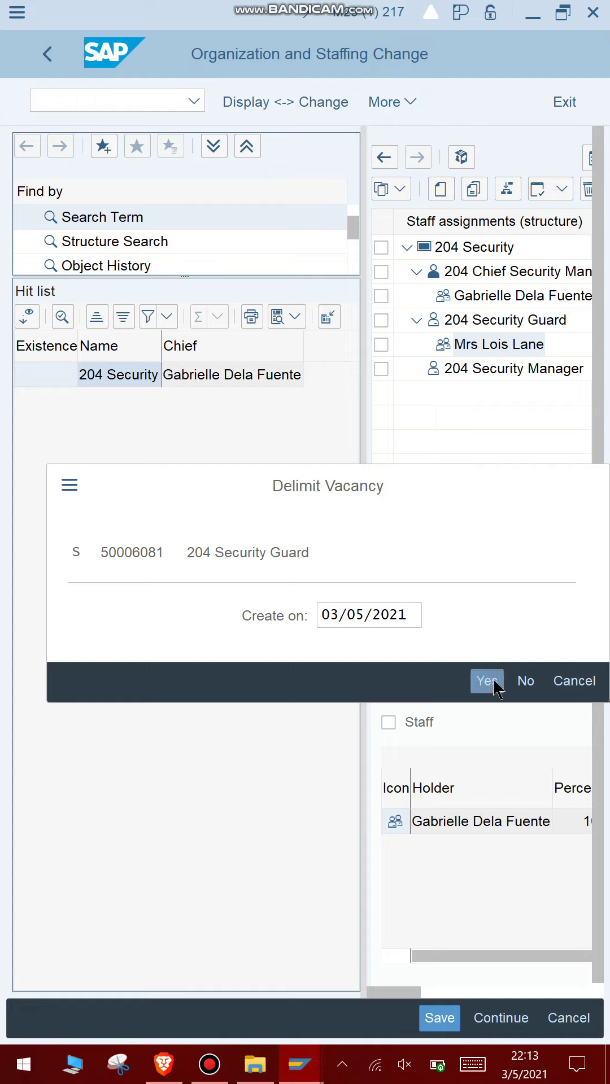
{"action": "left_click", "coordinate": [487, 681]}
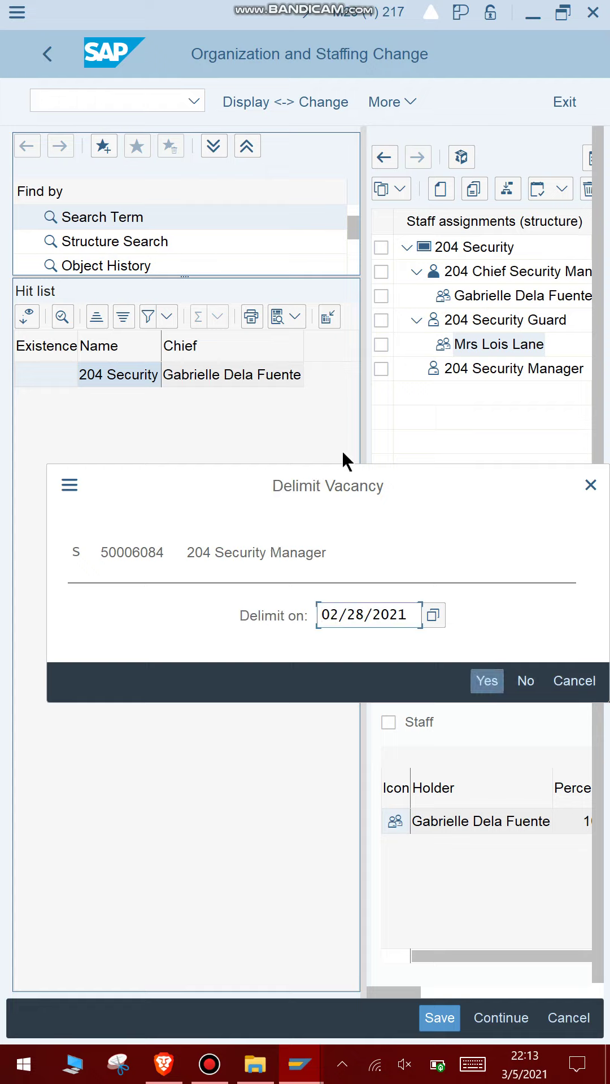
{"action": "left_click", "coordinate": [480, 687]}
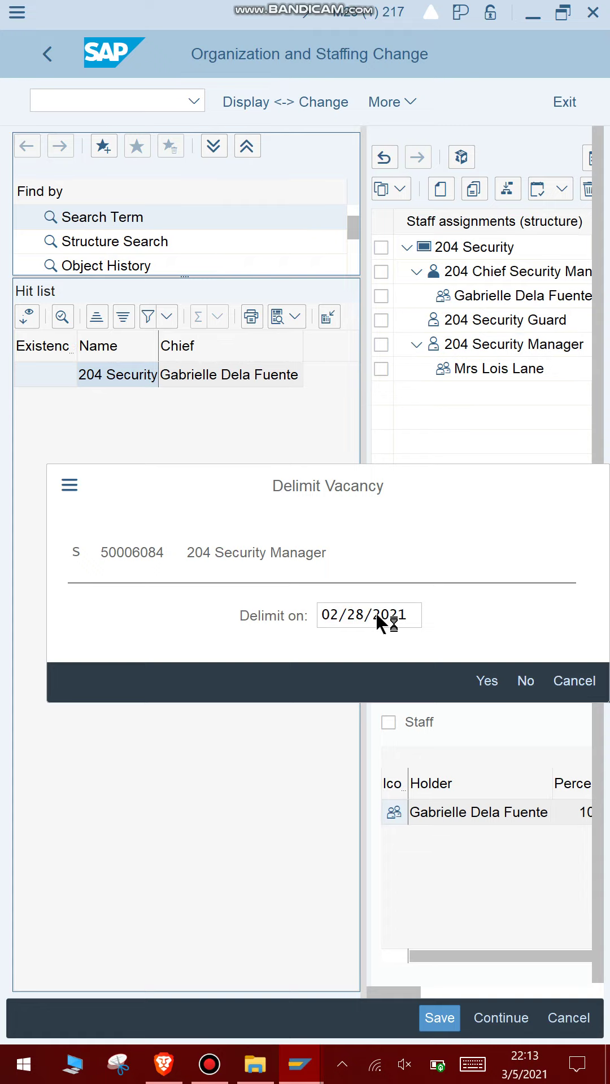
{"action": "key", "text": "Return"}
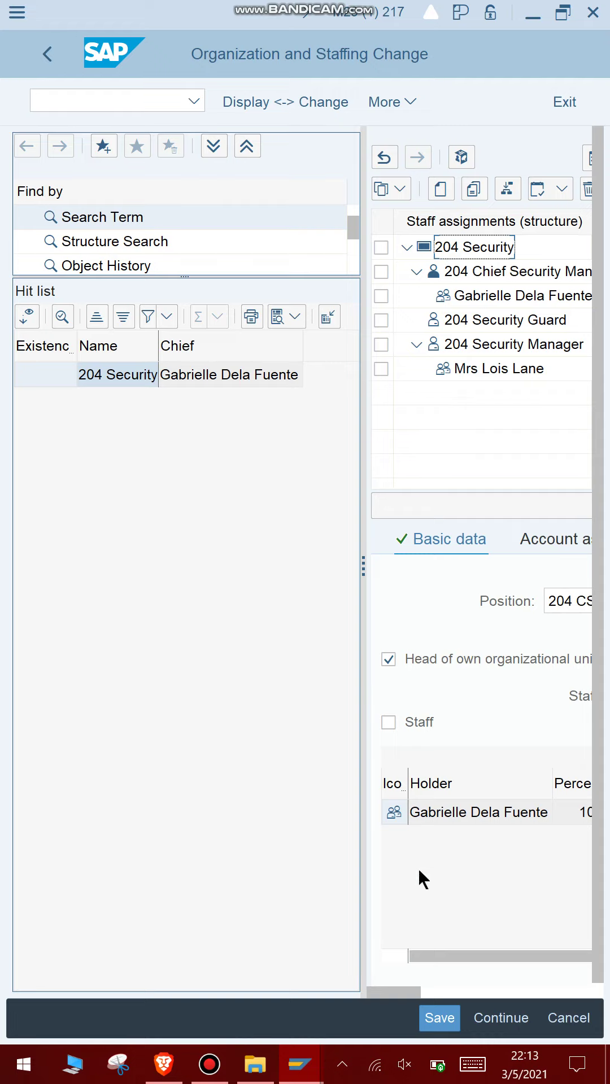
{"action": "left_click", "coordinate": [384, 988]}
{"action": "left_click_drag", "start_coordinate": [396, 989], "coordinate": [438, 951]}
{"action": "left_click", "coordinate": [466, 366]}
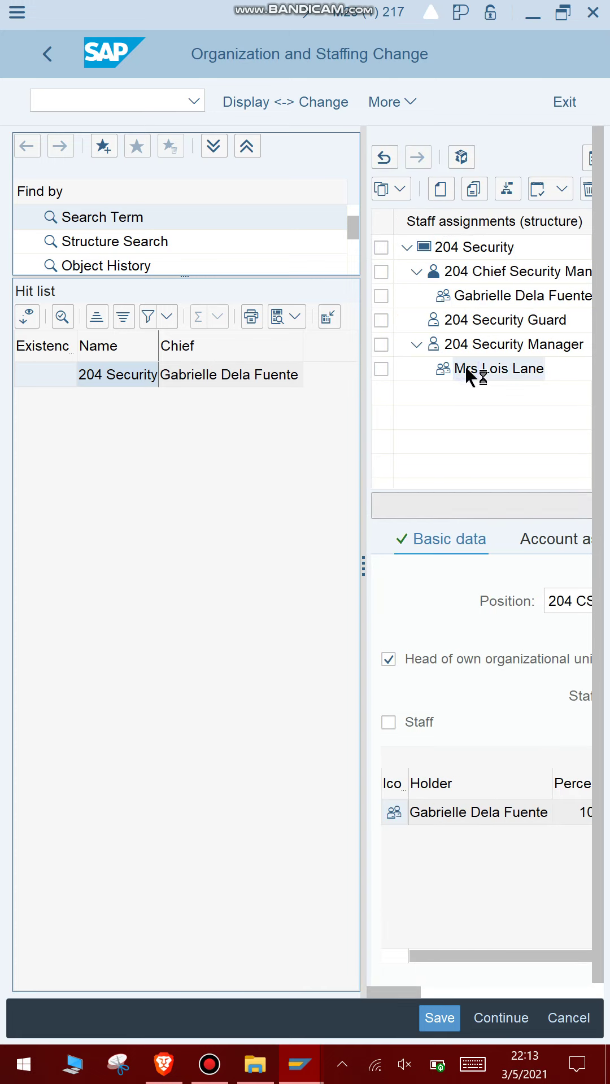
{"action": "right_click", "coordinate": [465, 368]}
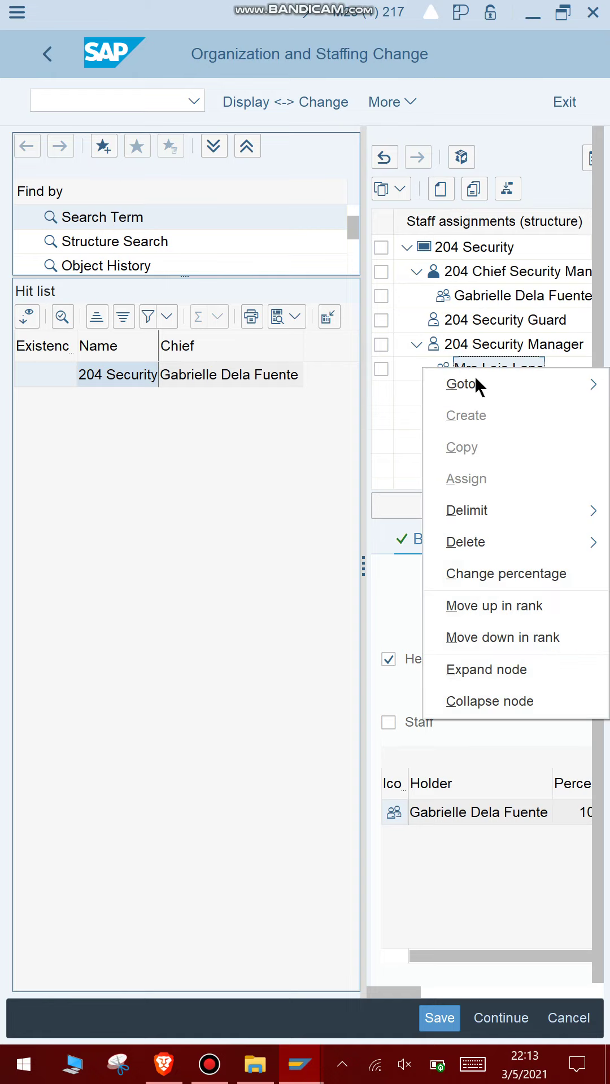
{"action": "left_click_drag", "start_coordinate": [462, 363], "coordinate": [512, 345]}
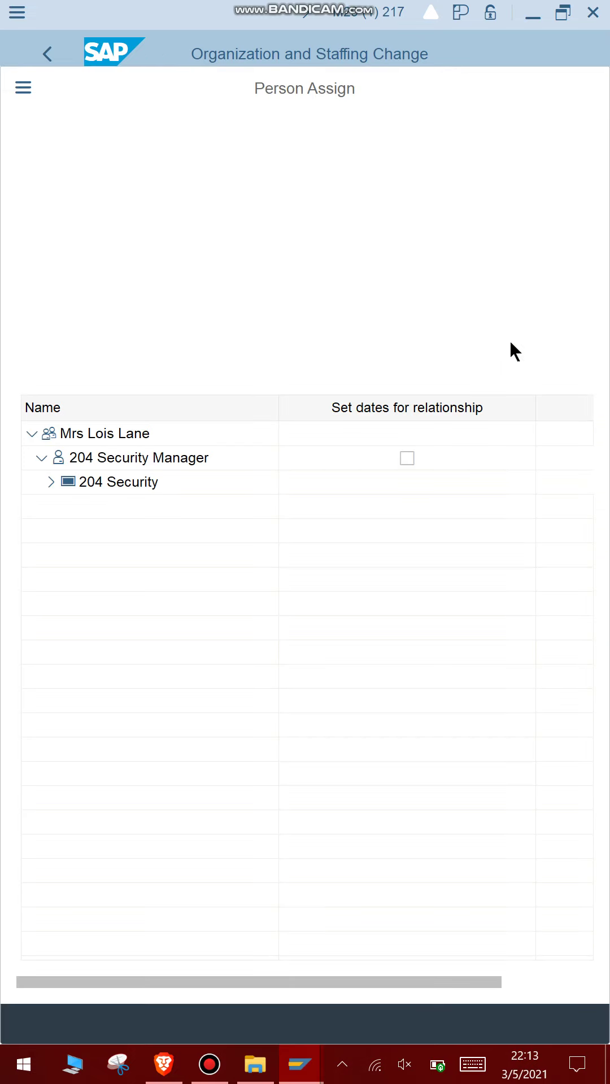
{"action": "left_click", "coordinate": [407, 458]}
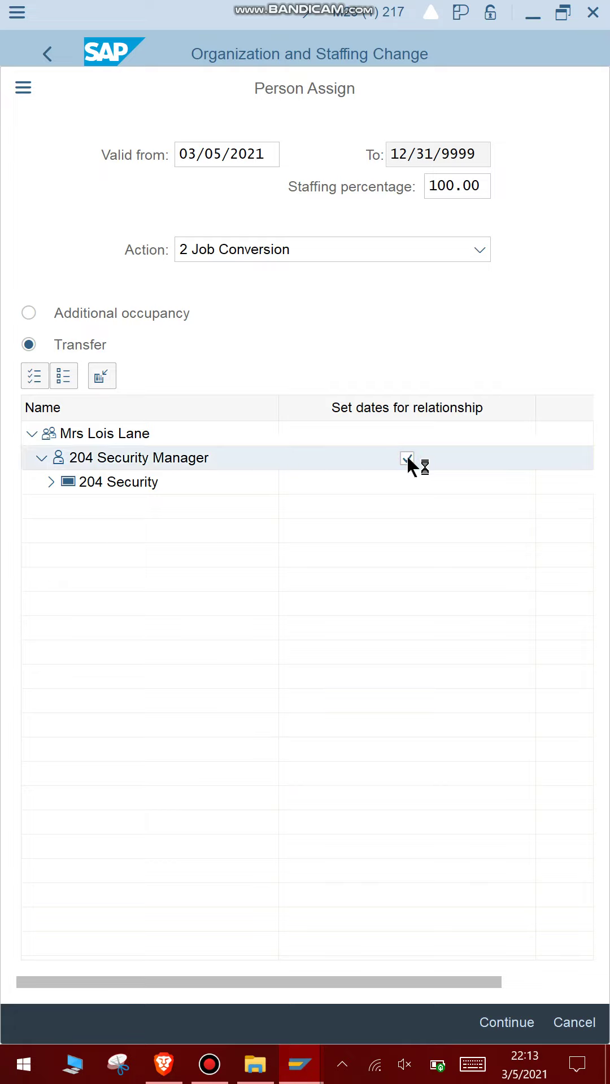
{"action": "left_click", "coordinate": [404, 458]}
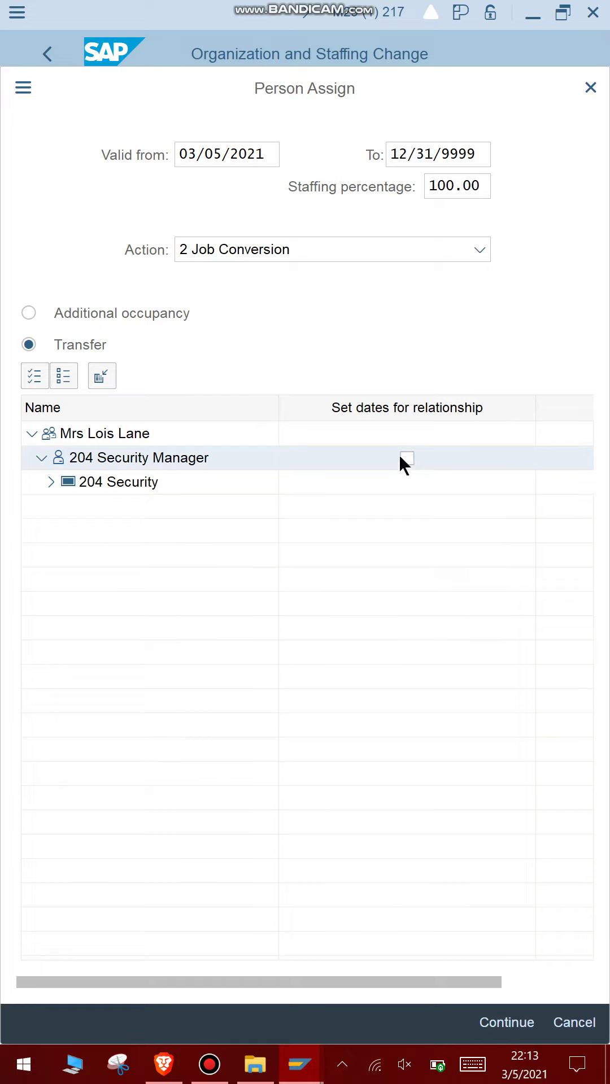
{"action": "left_click", "coordinate": [399, 455]}
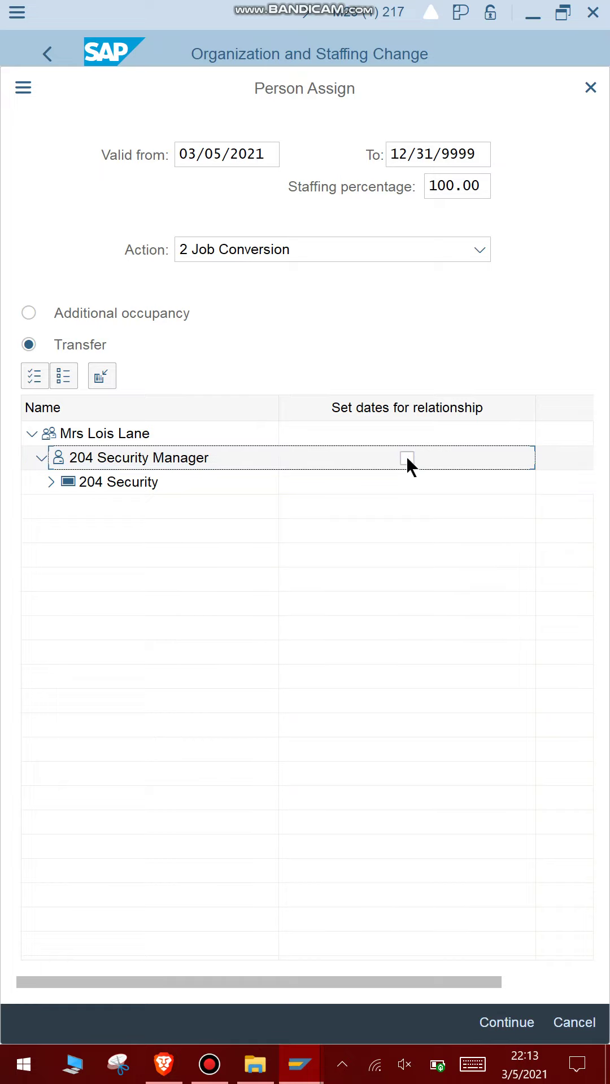
{"action": "left_click", "coordinate": [406, 459]}
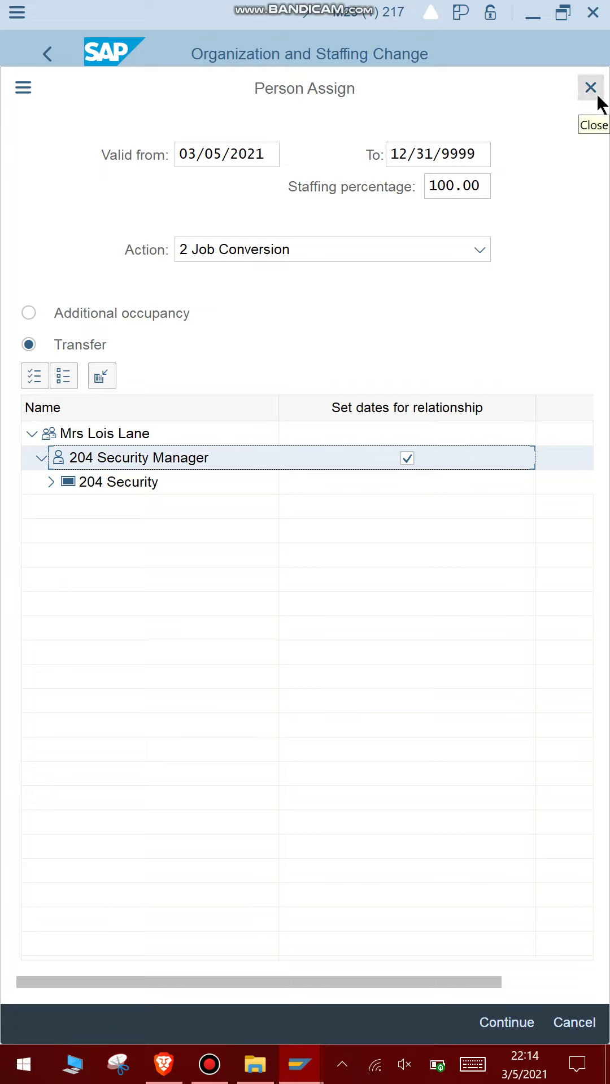
{"action": "left_click", "coordinate": [600, 102]}
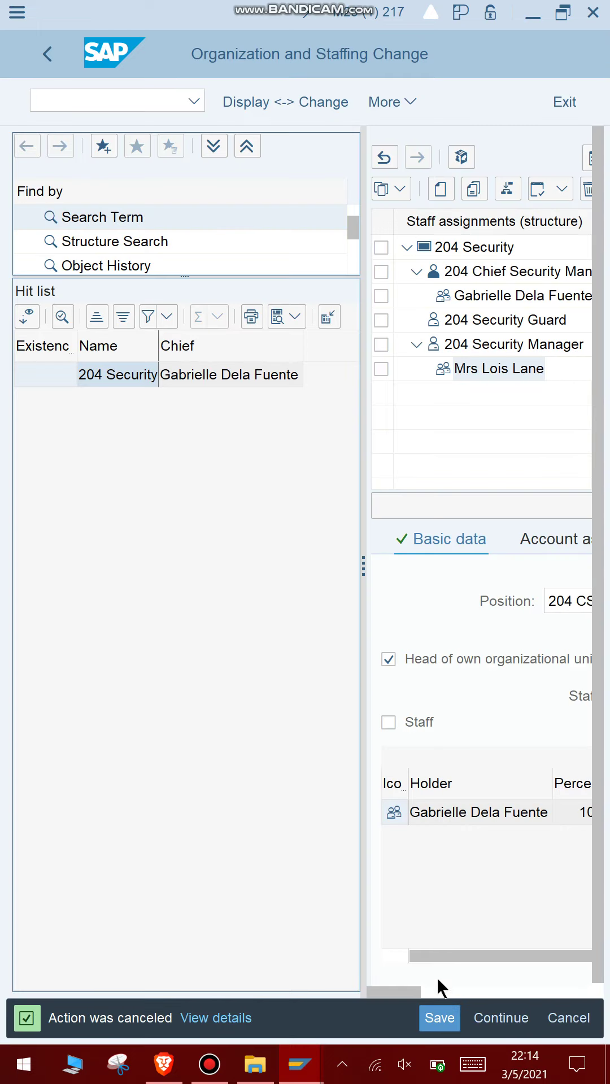
{"action": "left_click", "coordinate": [444, 1023]}
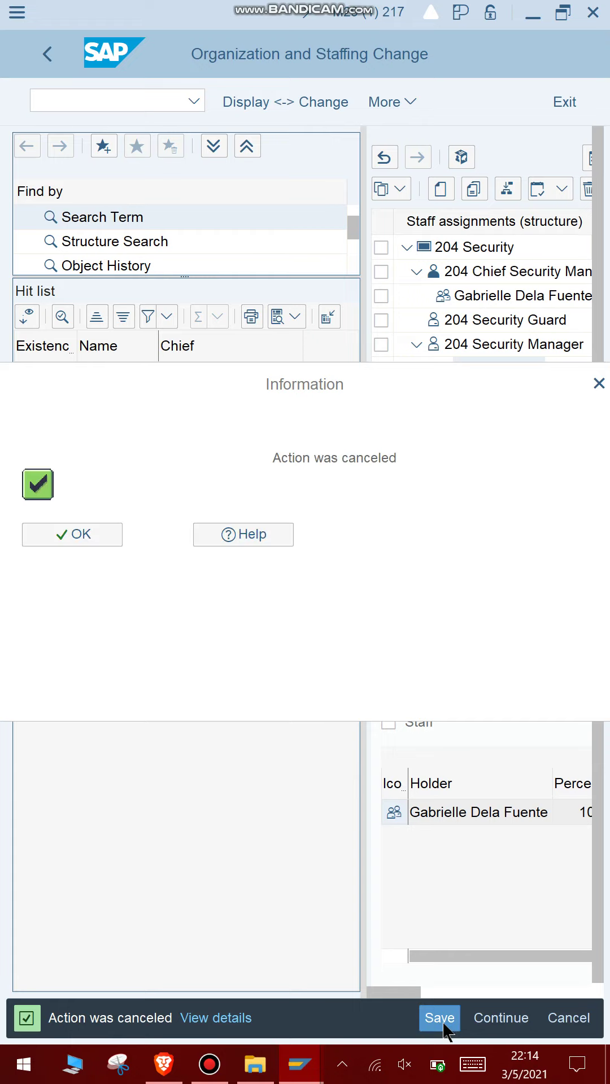
{"action": "left_click", "coordinate": [79, 538]}
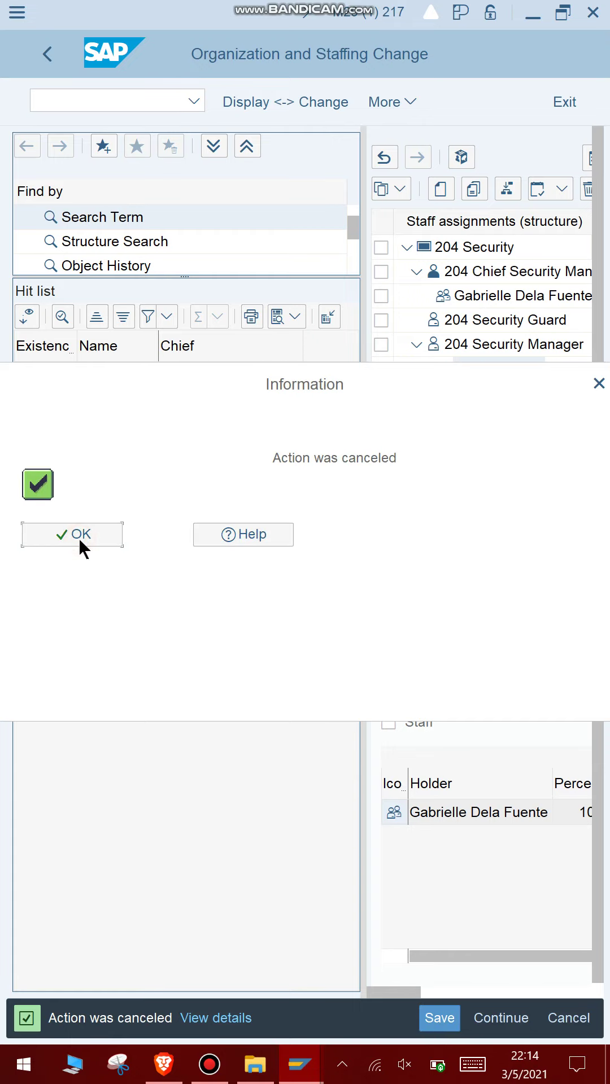
Step: Save the staffing change, acknowledge the message, and exit the Organization and Staffing Change transaction
{"action": "left_click", "coordinate": [437, 1020]}
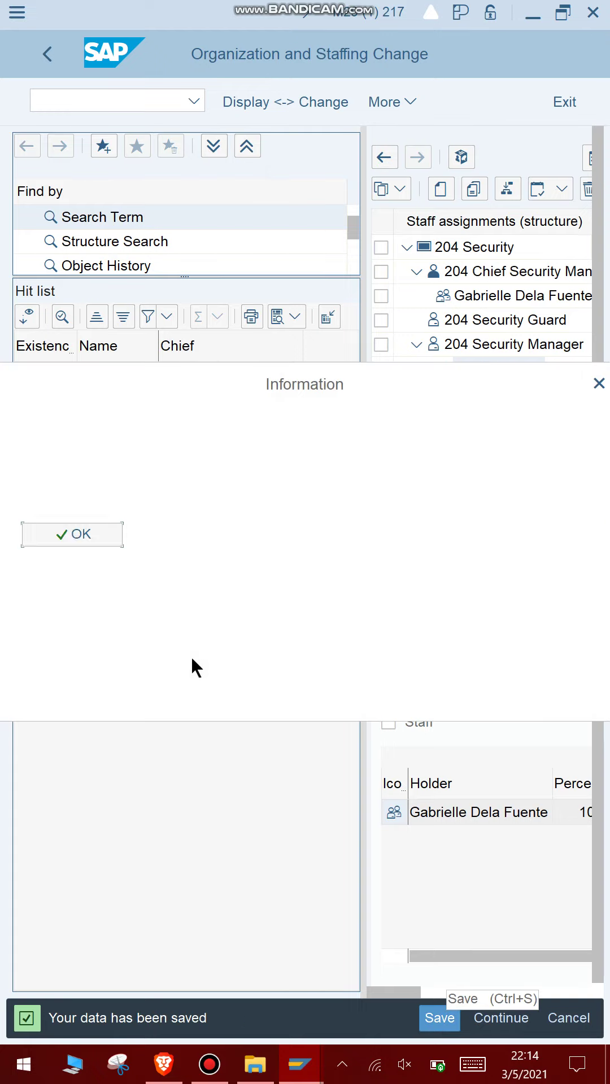
{"action": "left_click", "coordinate": [79, 531]}
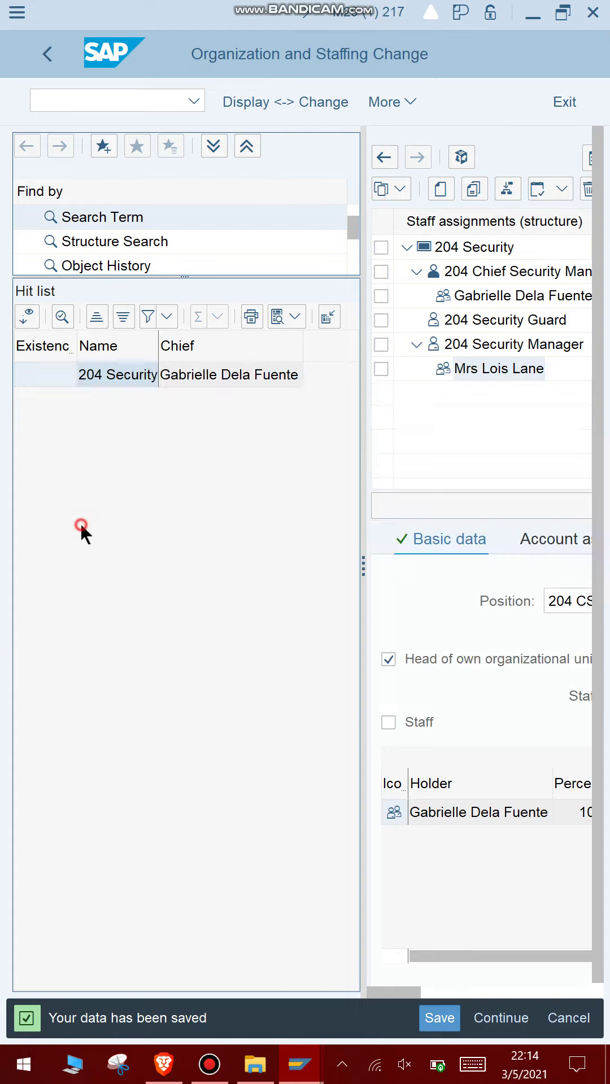
{"action": "left_click", "coordinate": [48, 54]}
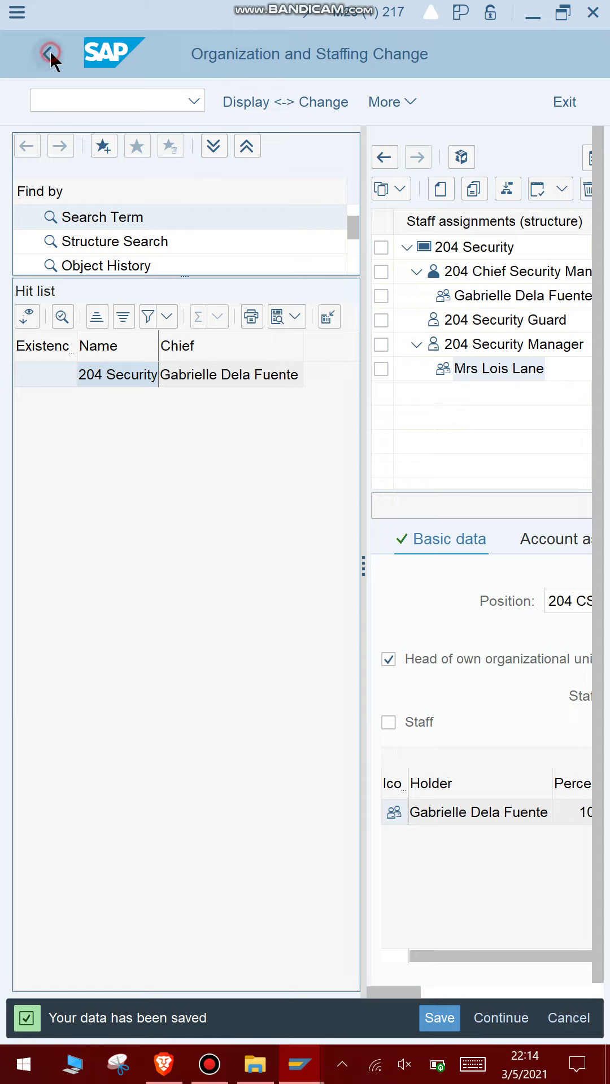